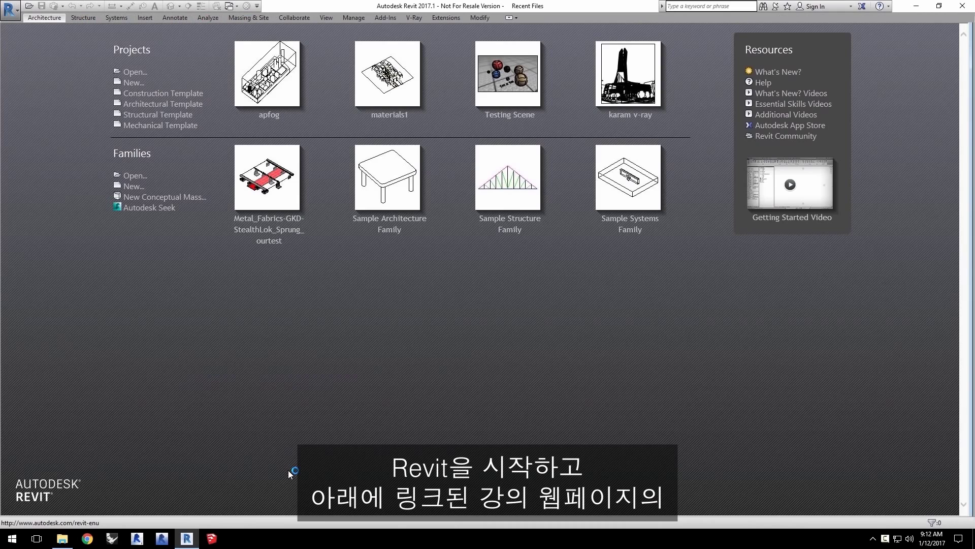
Open the apfog.rvt project in its 3D view and bring up the V-Ray tab.
click(135, 72)
click(274, 199)
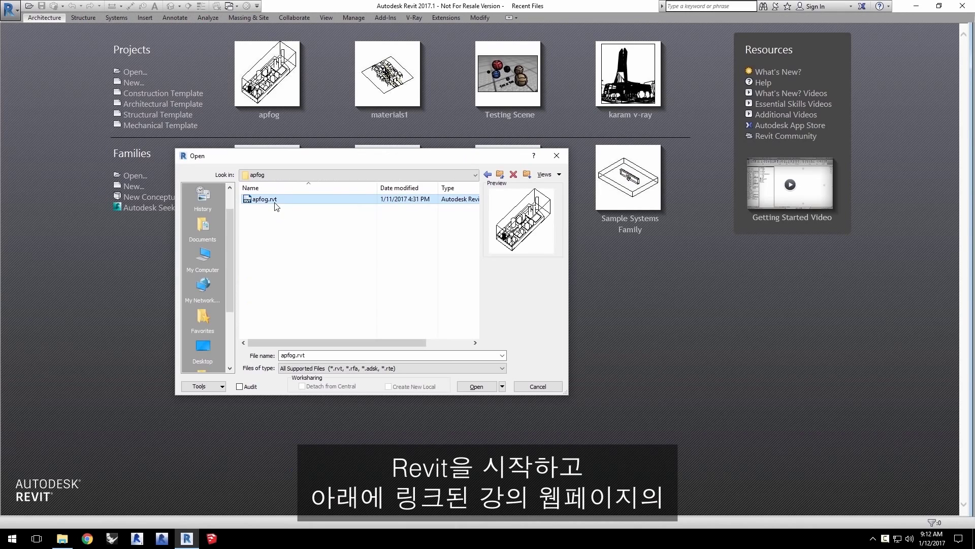
click(477, 386)
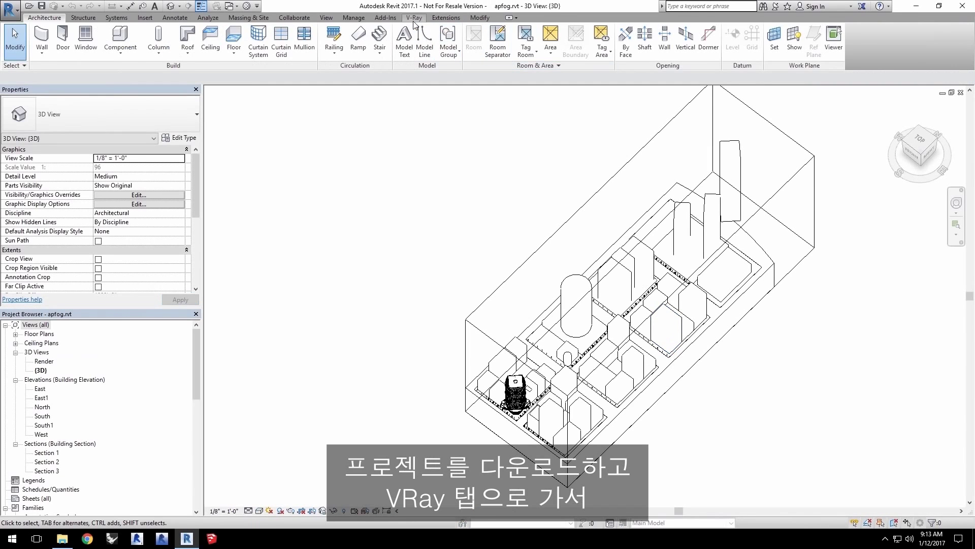
click(414, 19)
Render the Render view at 432 x 576 crop-region resolution based on 96 DPI printer resolution.
click(29, 46)
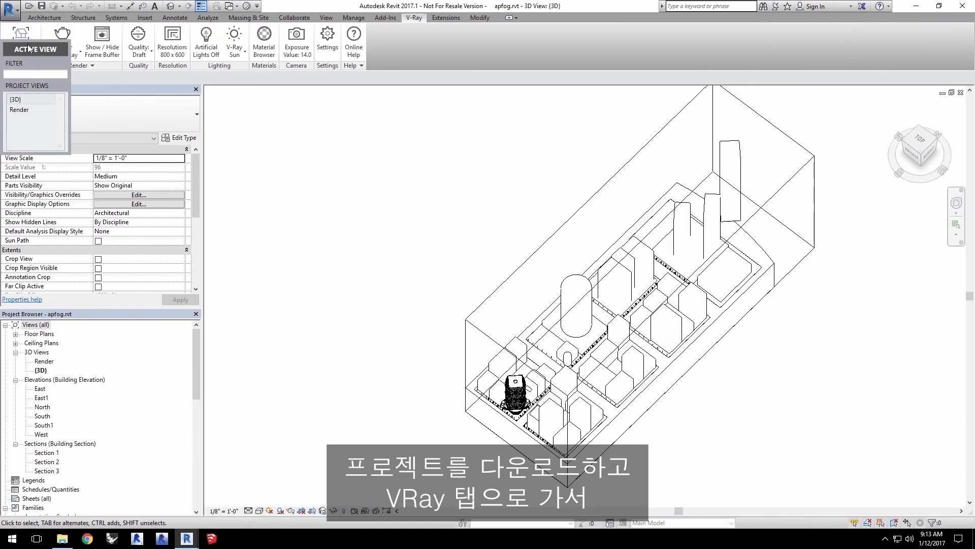
click(26, 111)
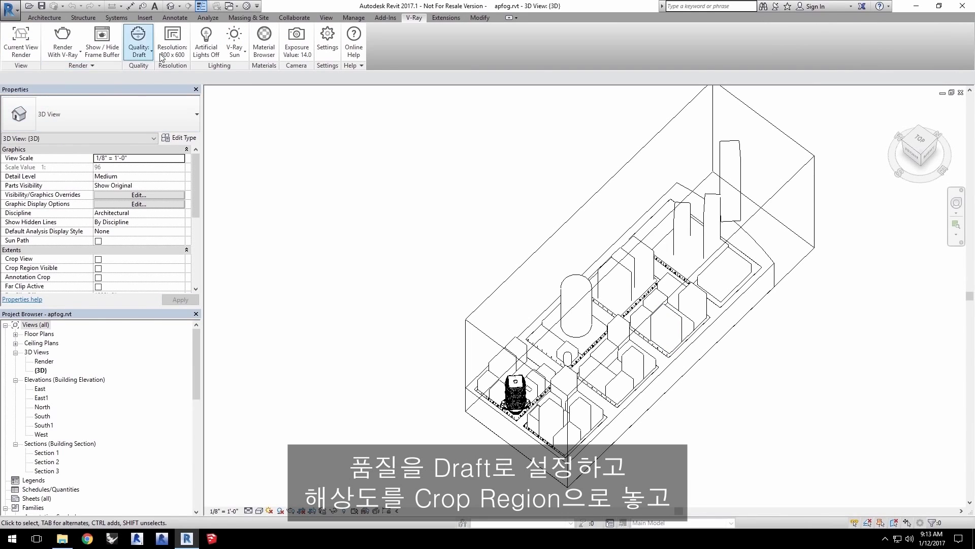
click(173, 46)
click(111, 170)
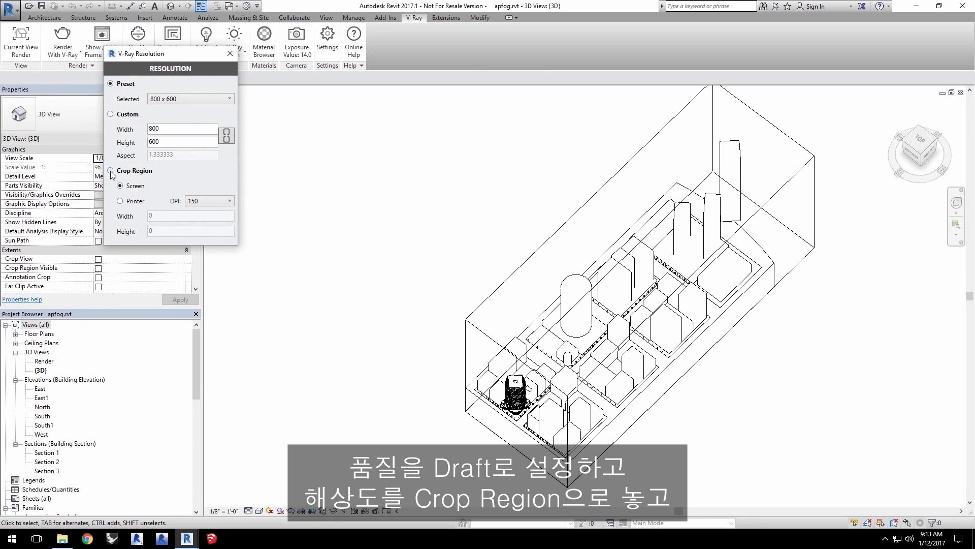
click(121, 202)
click(203, 201)
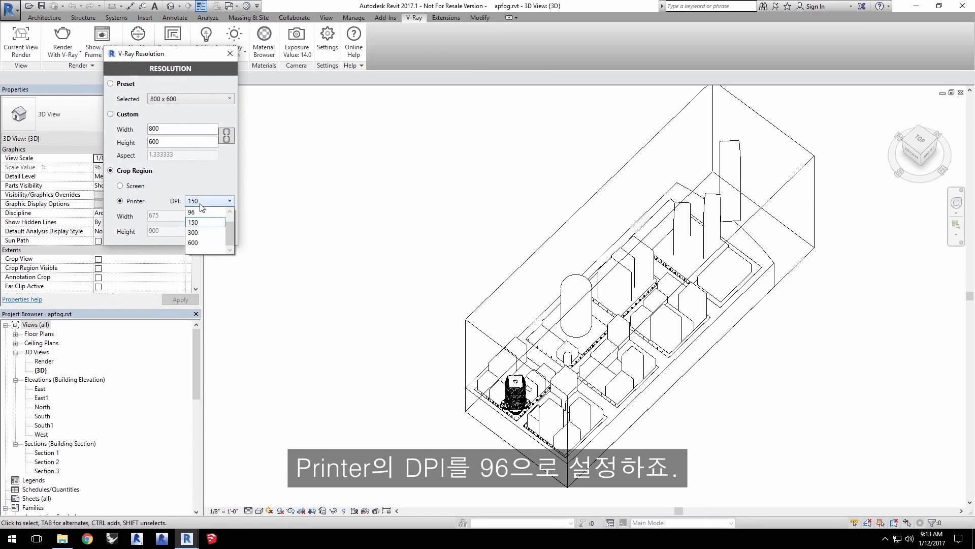
click(202, 214)
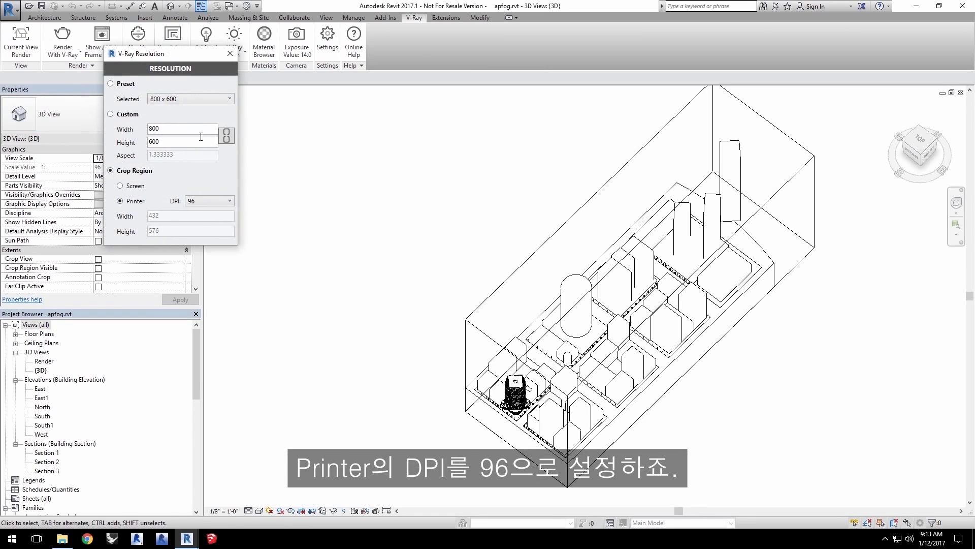
click(230, 54)
click(54, 49)
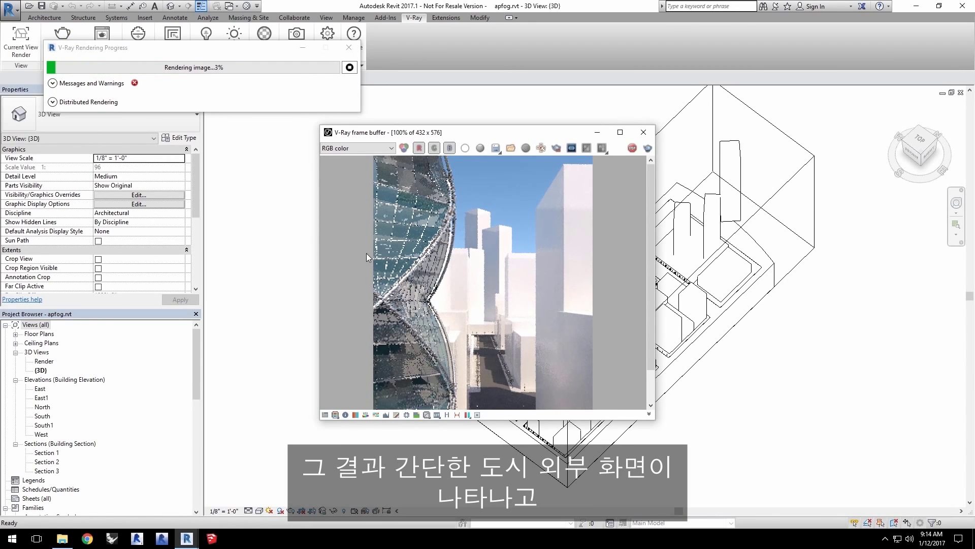
Enlarge the frame buffer on the left and stop the draft render once the image is clear.
drag(502, 126, 208, 89)
click(335, 103)
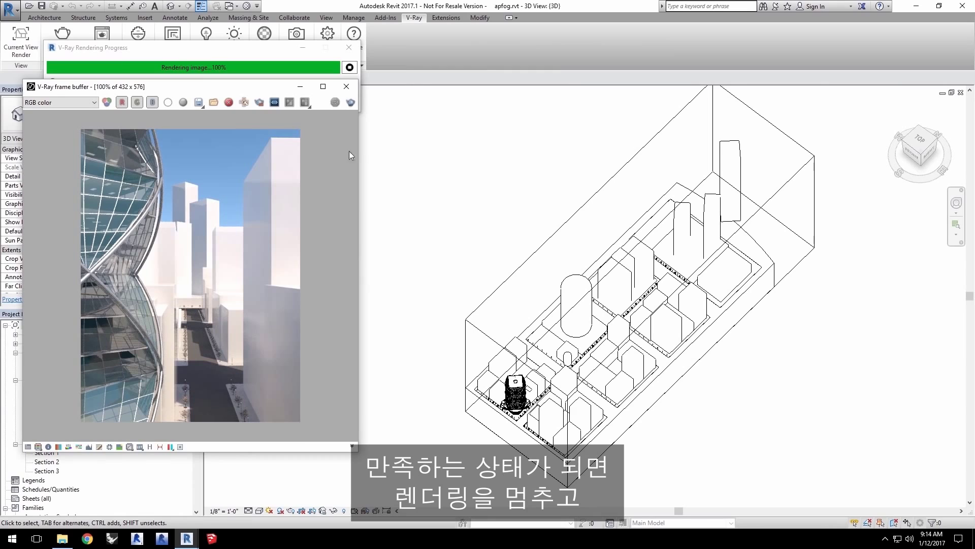
Show the Fog tab of the V-Ray Settings and move the dialog aside.
click(327, 35)
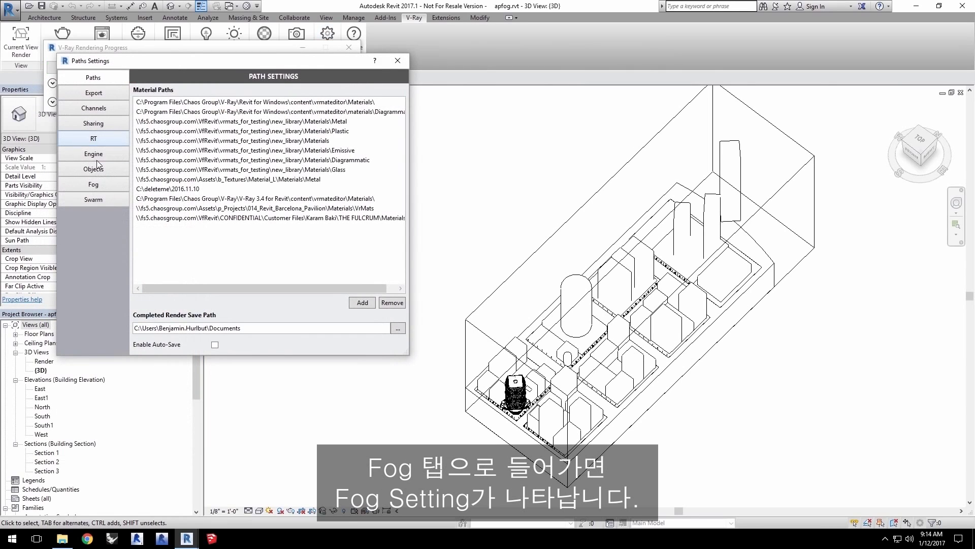
click(98, 186)
drag(260, 66, 532, 120)
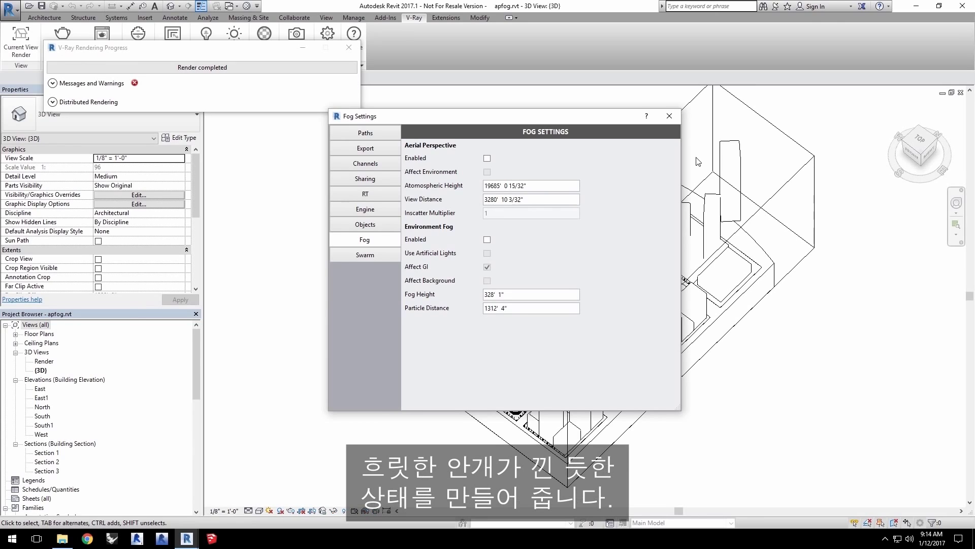
Enable Aerial Perspective with a View Distance of 1000 m (3280' 10 3/32").
click(487, 158)
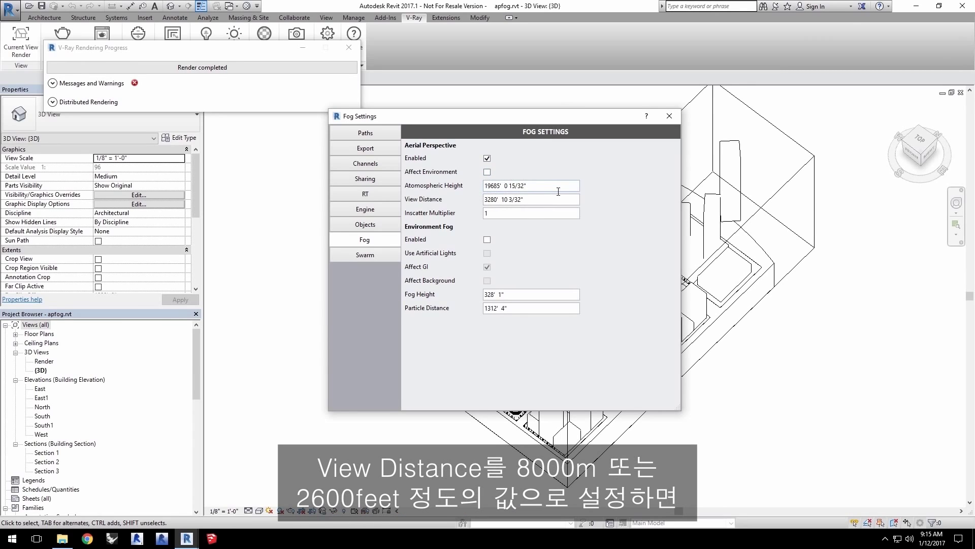
drag(525, 199, 458, 196)
text(8000m)
key(Return)
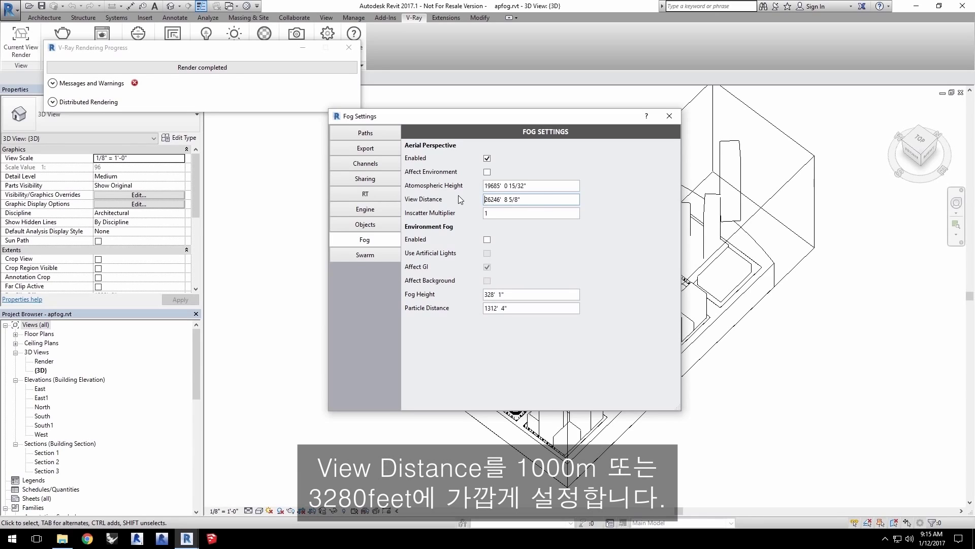
key(shift+End)
text(10)
key(Return)
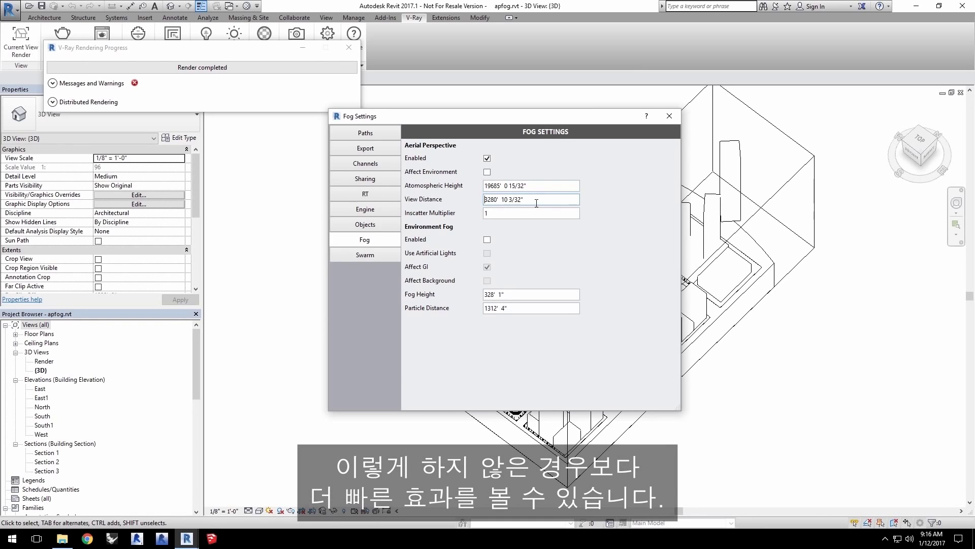
Re-render with aerial perspective on, then tick Affect Environment.
click(68, 30)
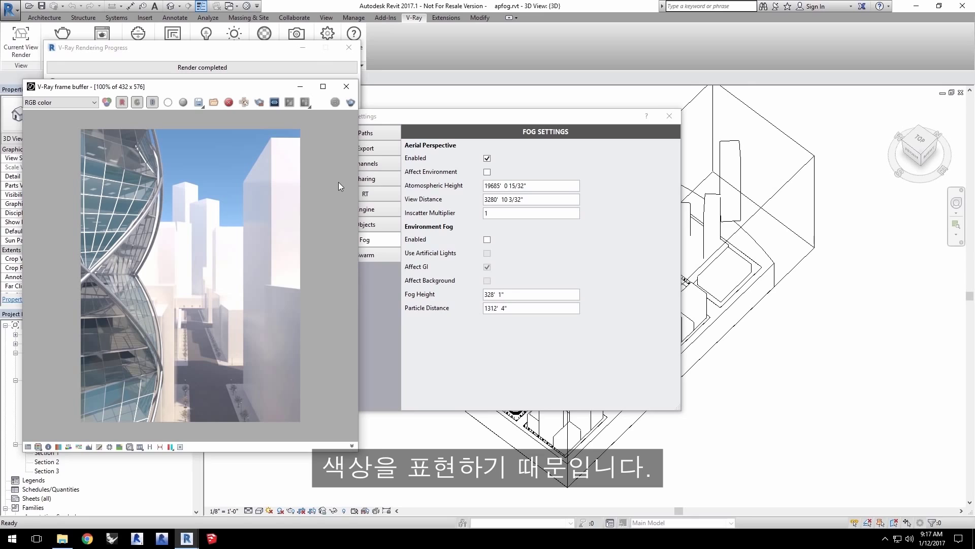
click(487, 172)
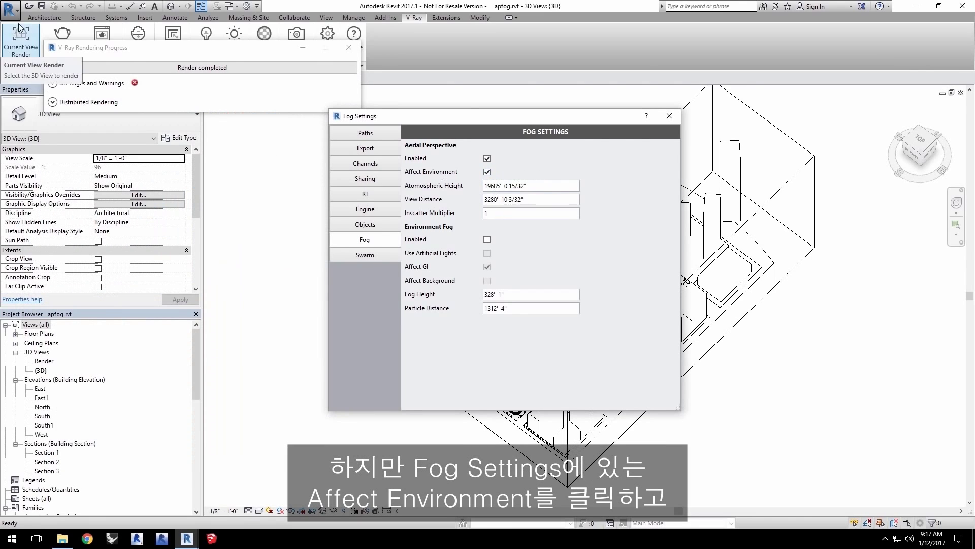
Re-render with Affect Environment enabled, then return to the Fog Settings.
click(62, 33)
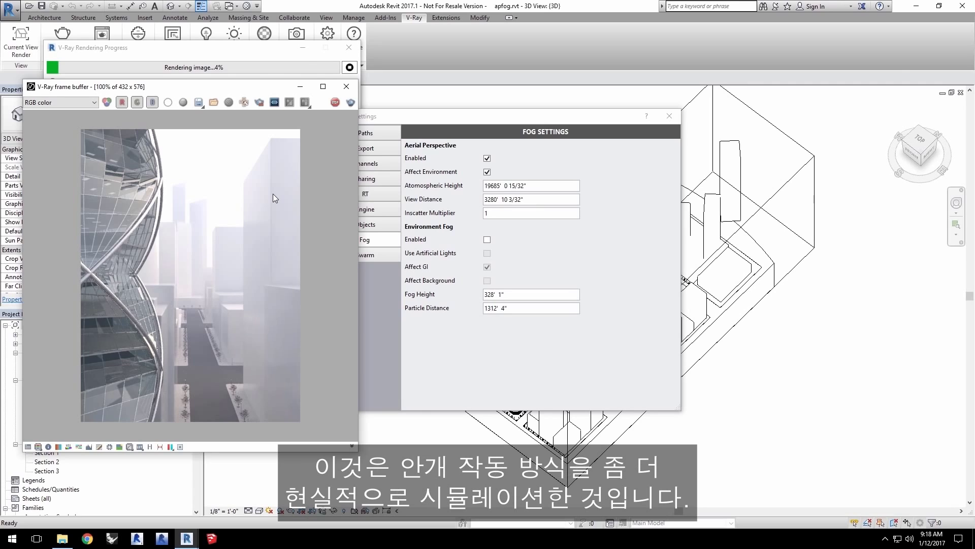
click(486, 161)
Disable Aerial Perspective, enable Environment Fog, and render the street again.
click(486, 159)
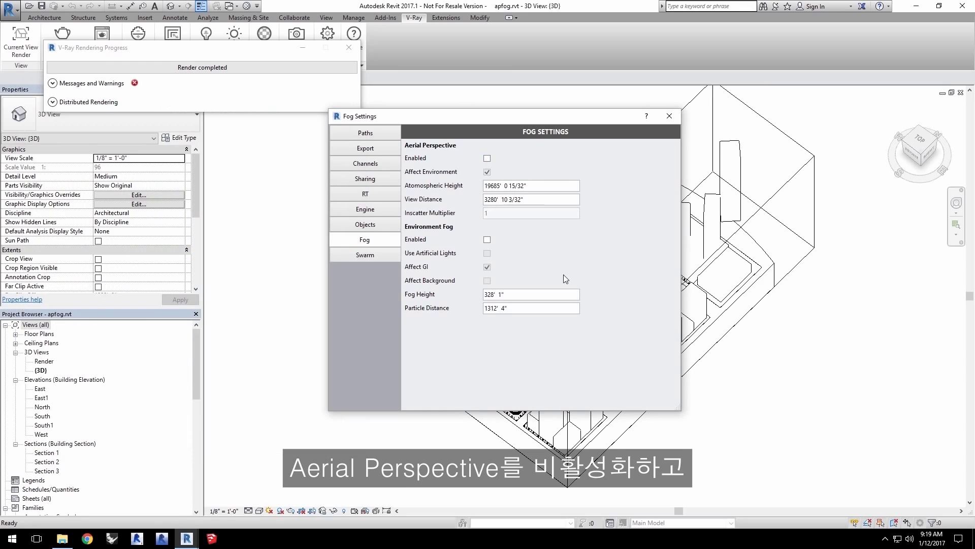
click(487, 240)
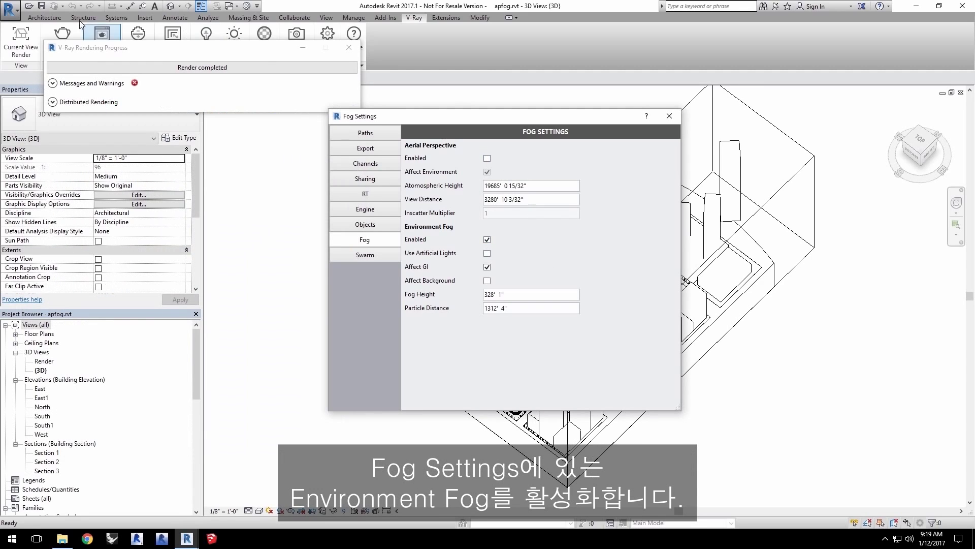
click(62, 33)
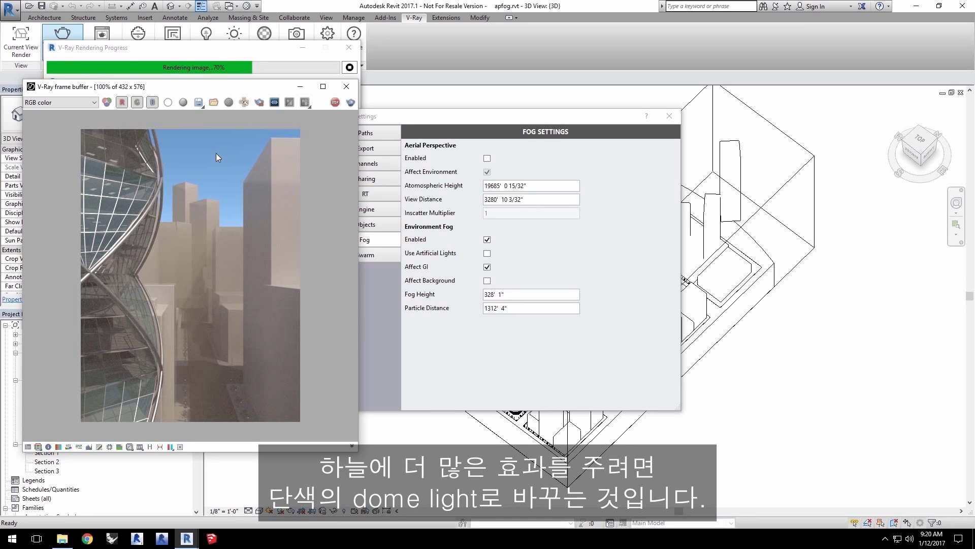
Switch the scene lighting from V-Ray Sun to a Dome Light at its default white color.
click(300, 86)
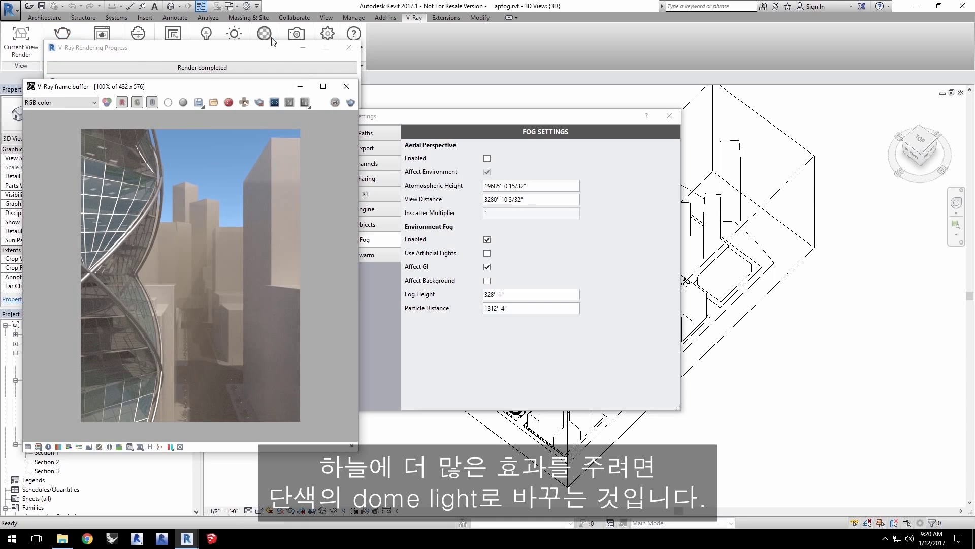
drag(234, 49, 220, 88)
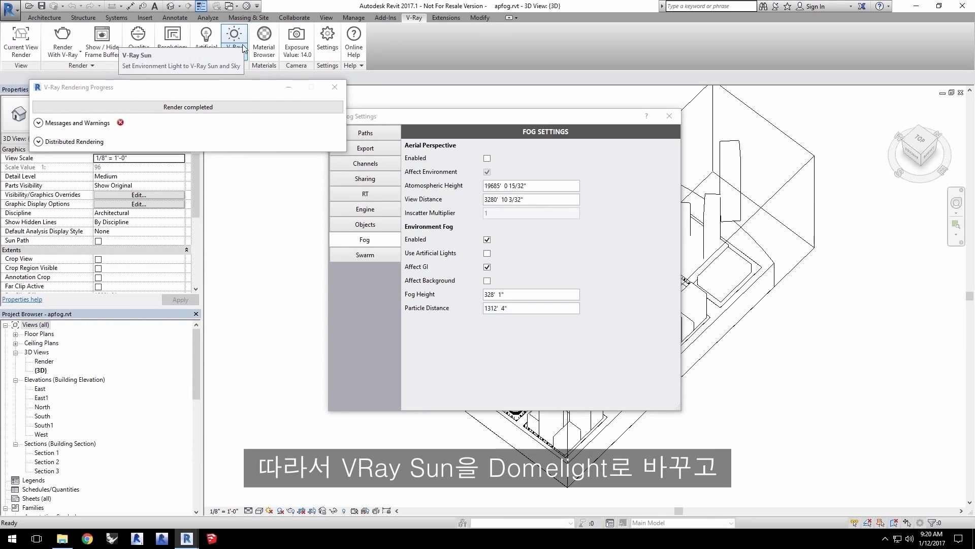
click(245, 49)
click(227, 91)
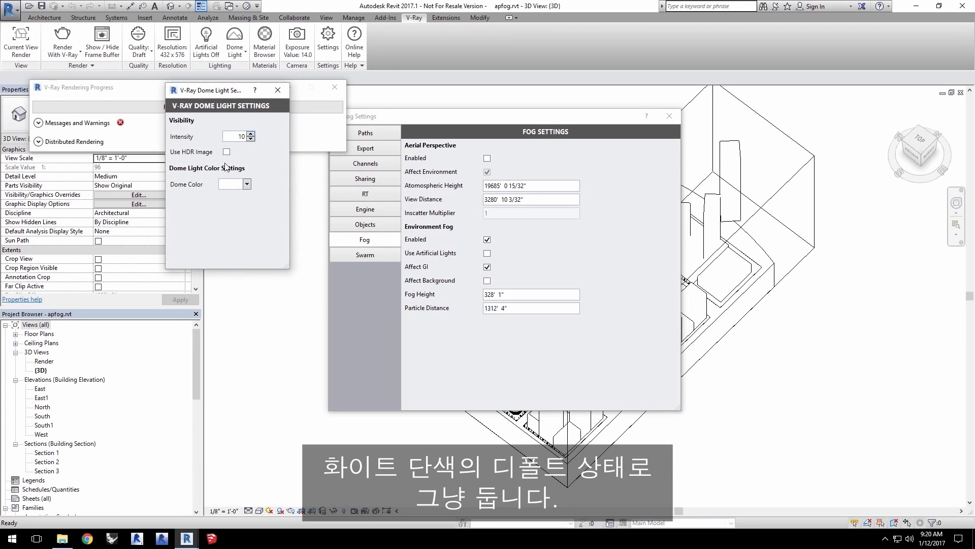
click(277, 91)
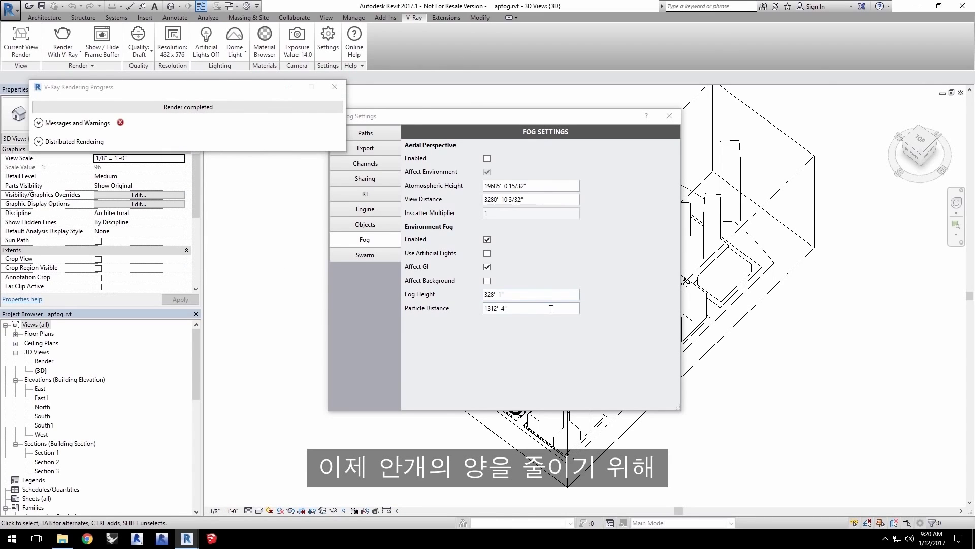
Set fog Particle Distance to 6000', re-render, and show the frame buffer's color corrections.
triple_click(506, 308)
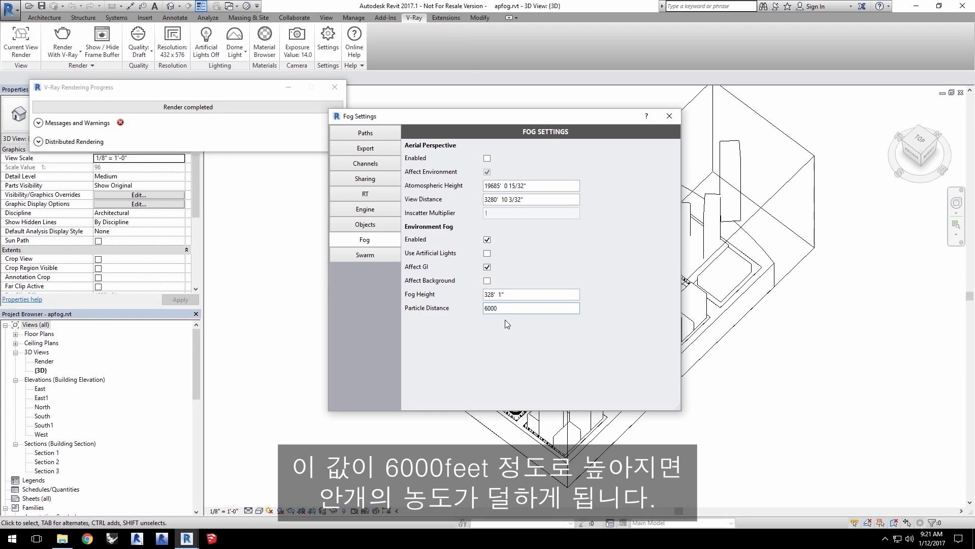
key(Return)
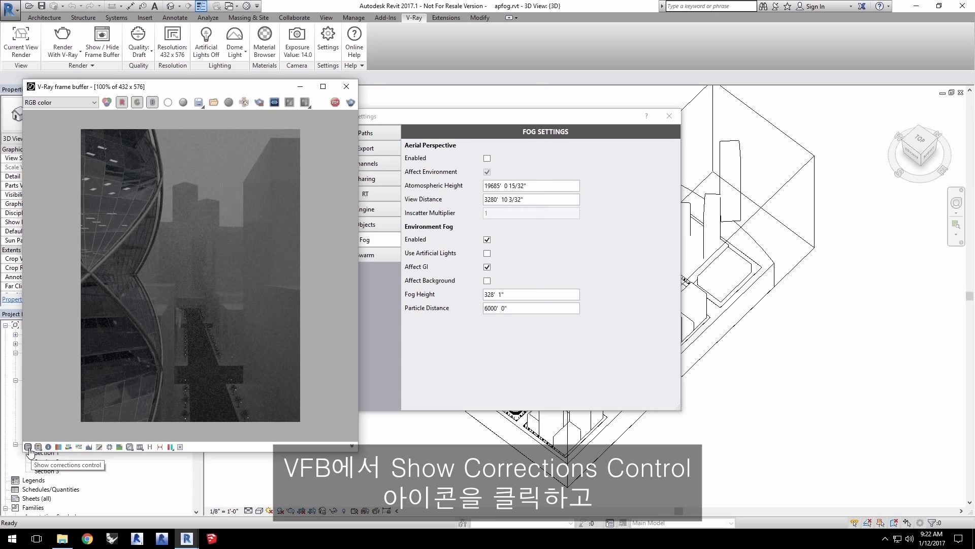
click(28, 447)
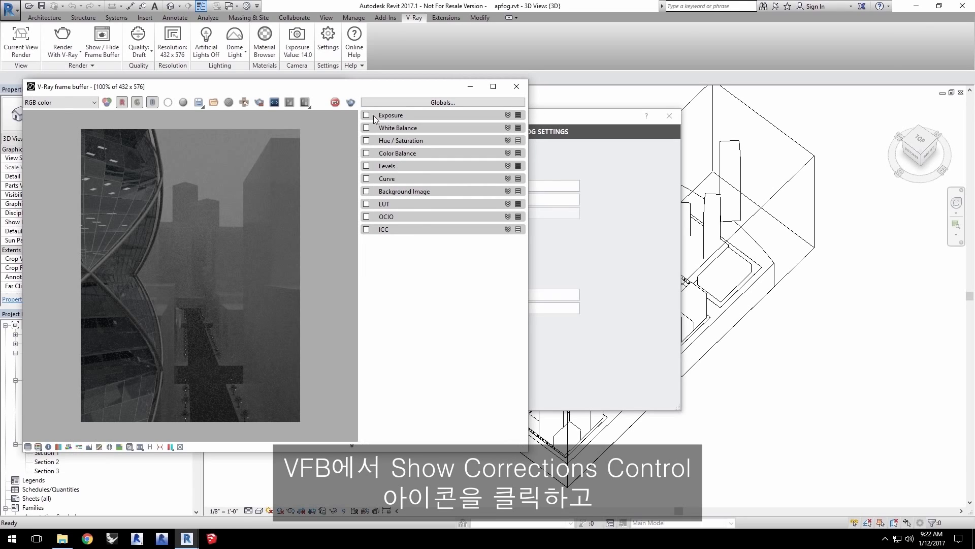
Enable frame buffer exposure correction with exposure 1.87 and contrast 0.25.
click(366, 115)
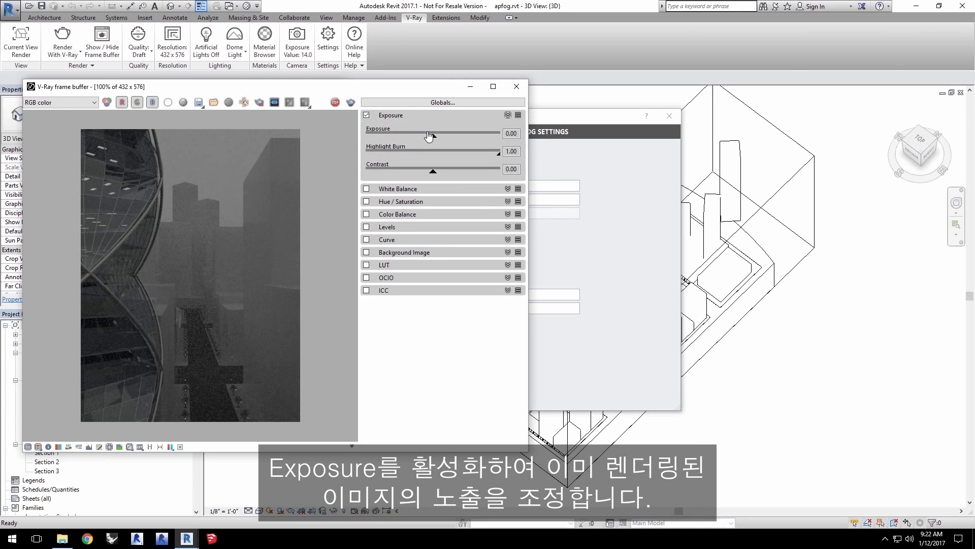
drag(429, 135, 457, 142)
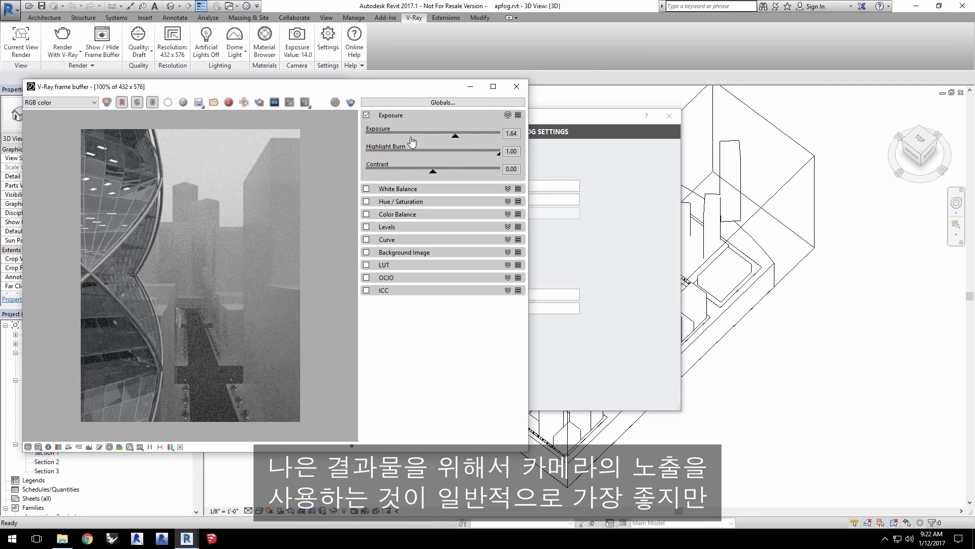
drag(455, 135, 458, 136)
drag(431, 175, 450, 175)
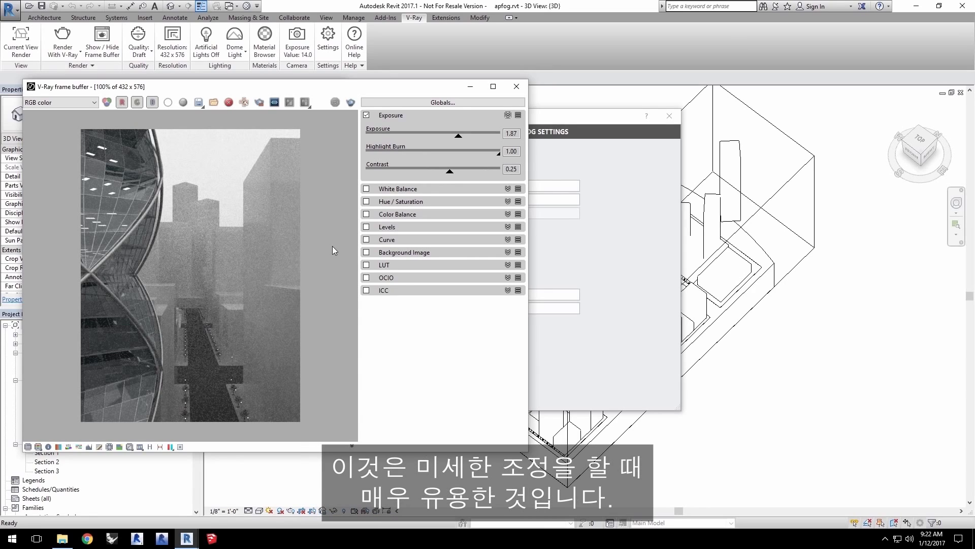
Turn off frame buffer exposure and light the scene with the V-Ray Sun.
click(367, 115)
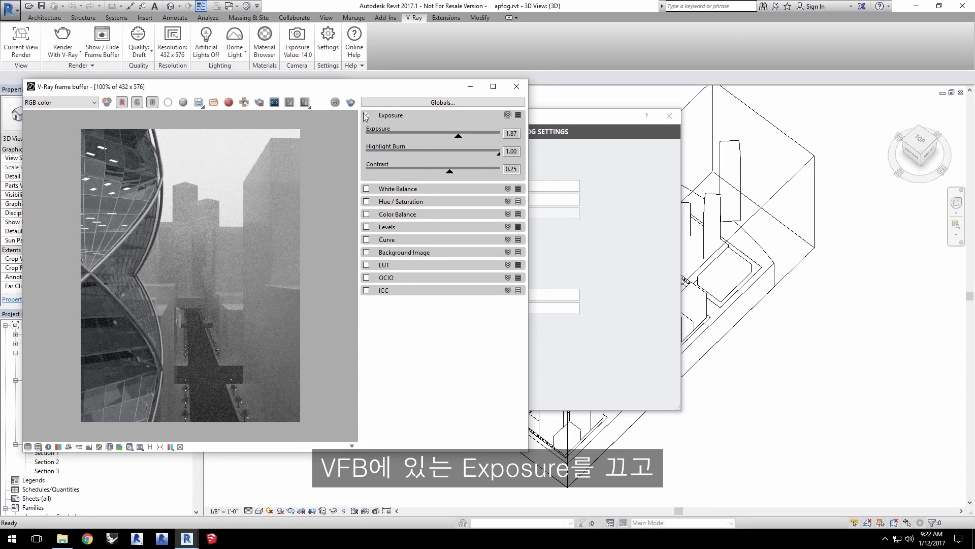
drag(549, 119, 580, 121)
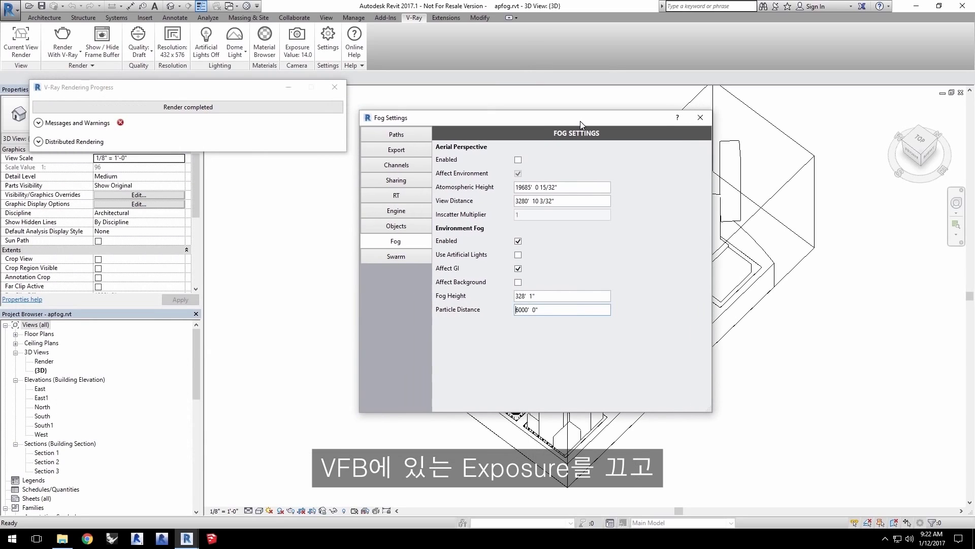
click(235, 50)
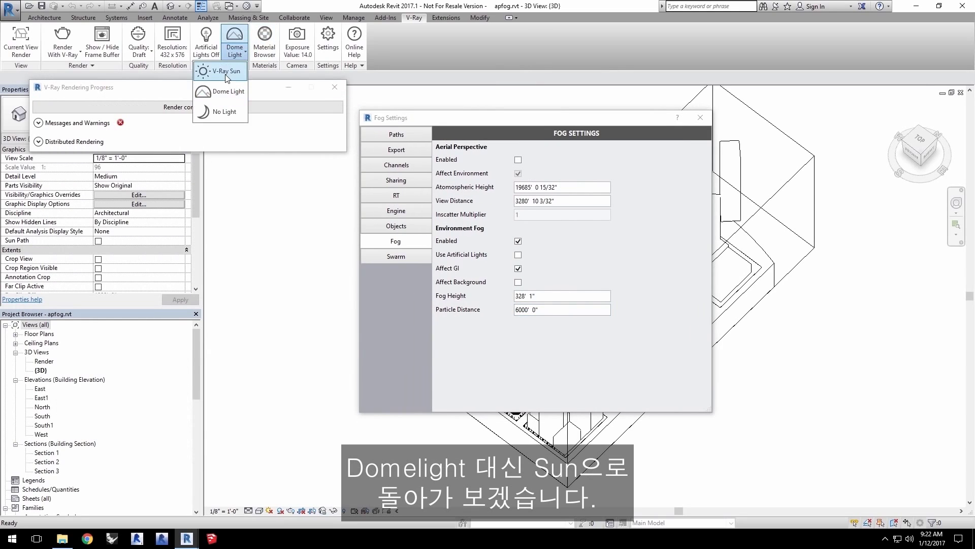
click(227, 74)
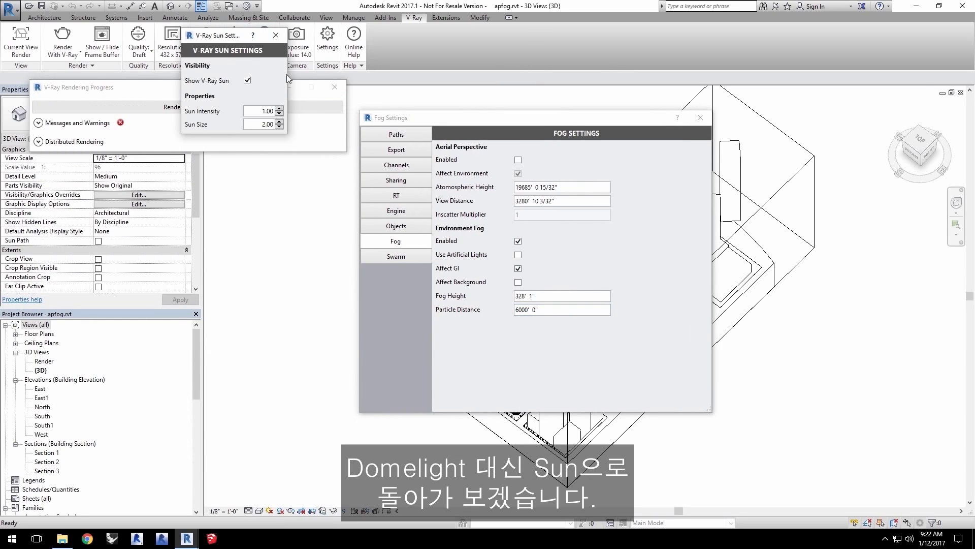
click(275, 35)
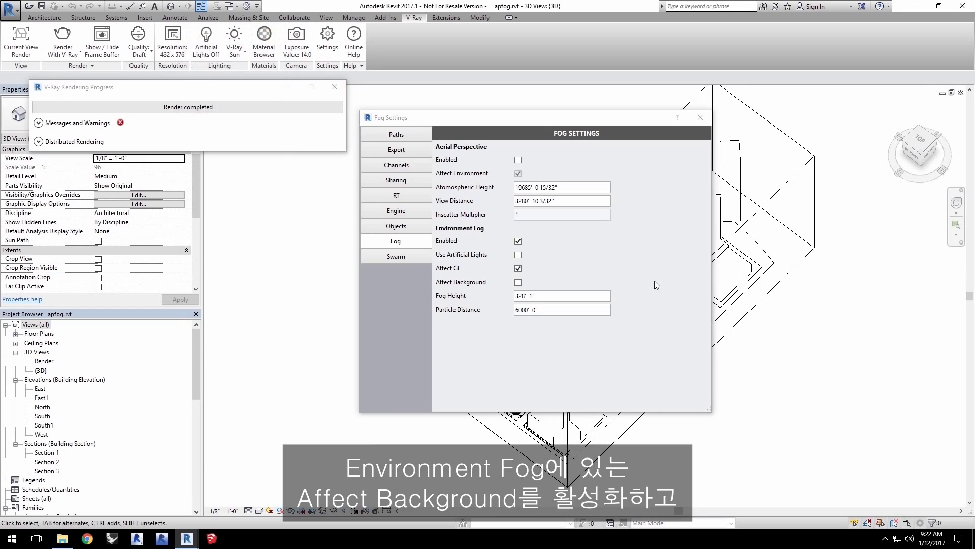
Make the fog affect the background with 800' particle distance and re-render.
click(518, 283)
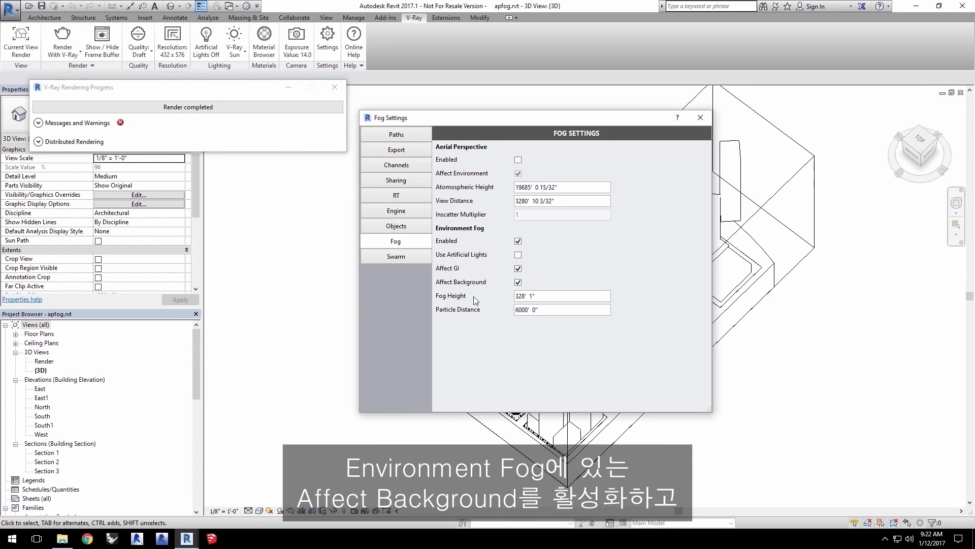
double_click(522, 310)
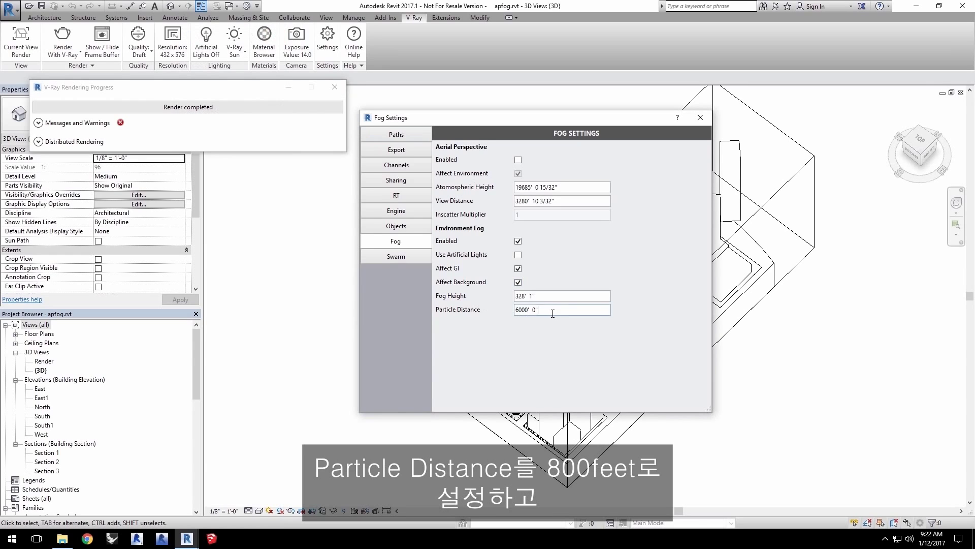
text(800)
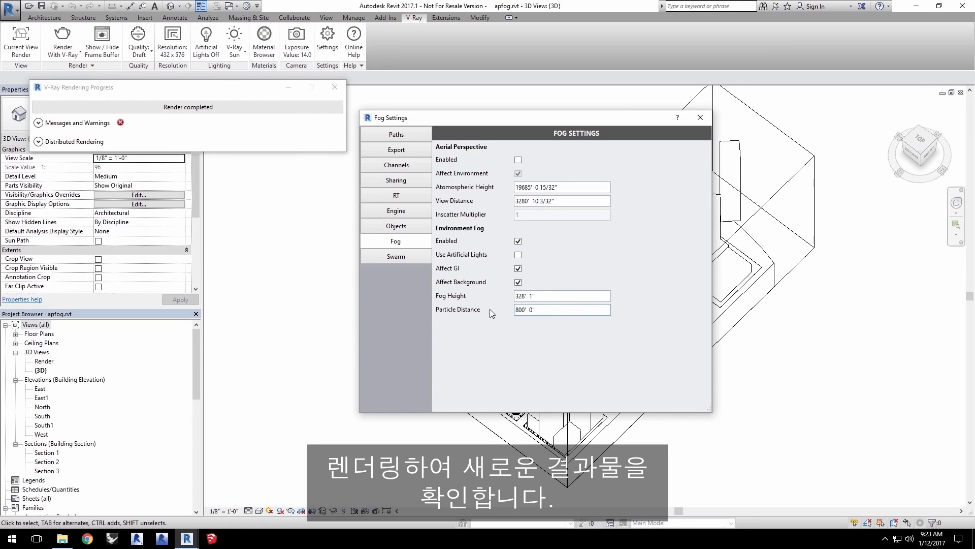
click(63, 36)
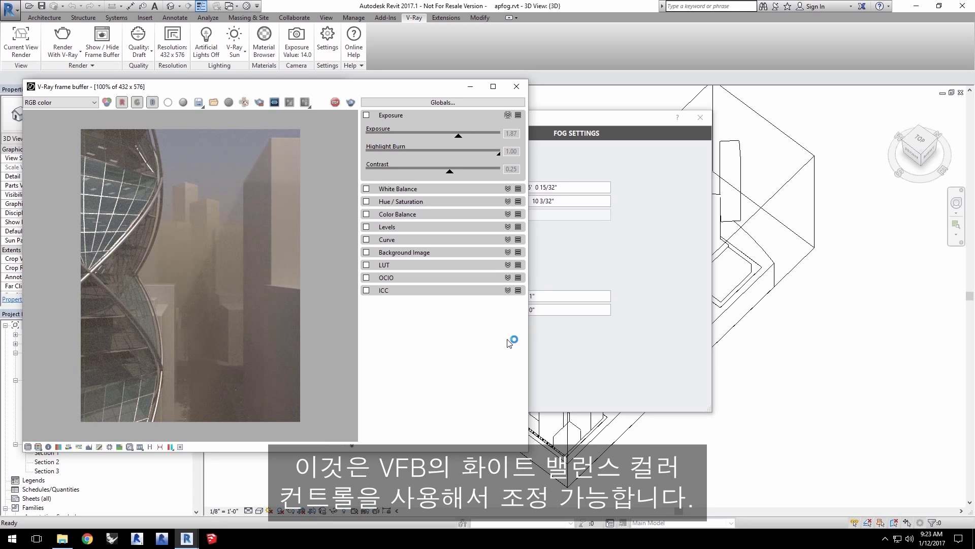
Enable white balance correction and cool the temperature to 5245.
click(403, 190)
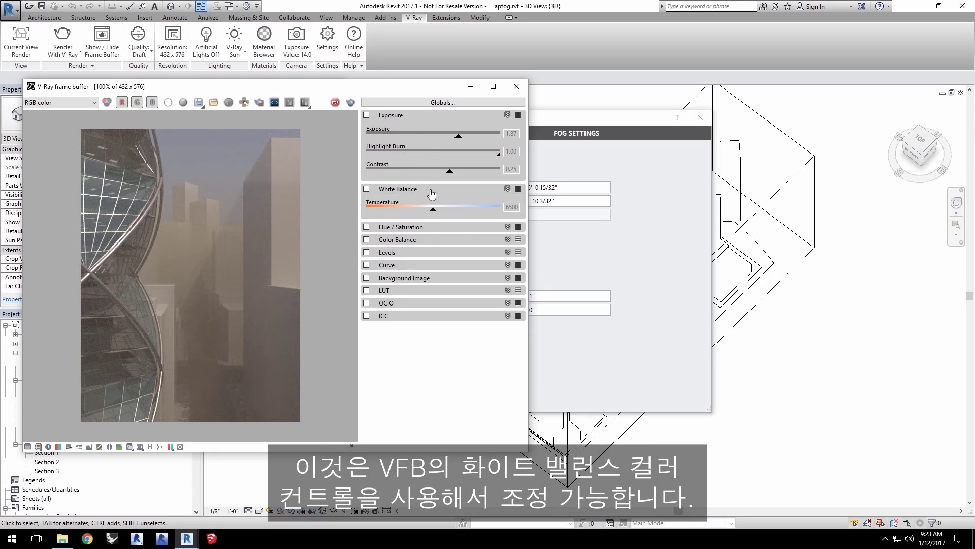
click(366, 189)
drag(433, 210, 408, 211)
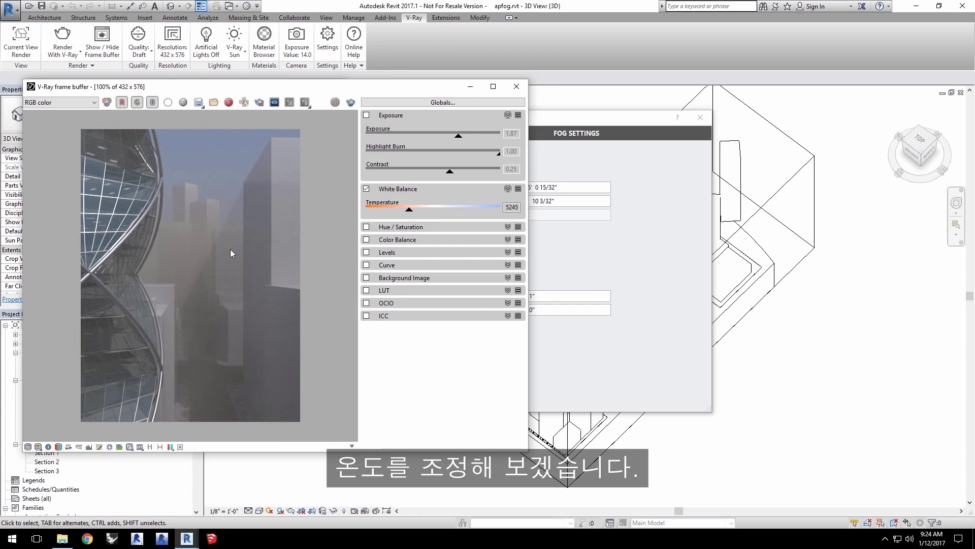
Re-enable exposure correction with exposure 0.77 and contrast 0.31.
click(366, 115)
drag(433, 176, 441, 176)
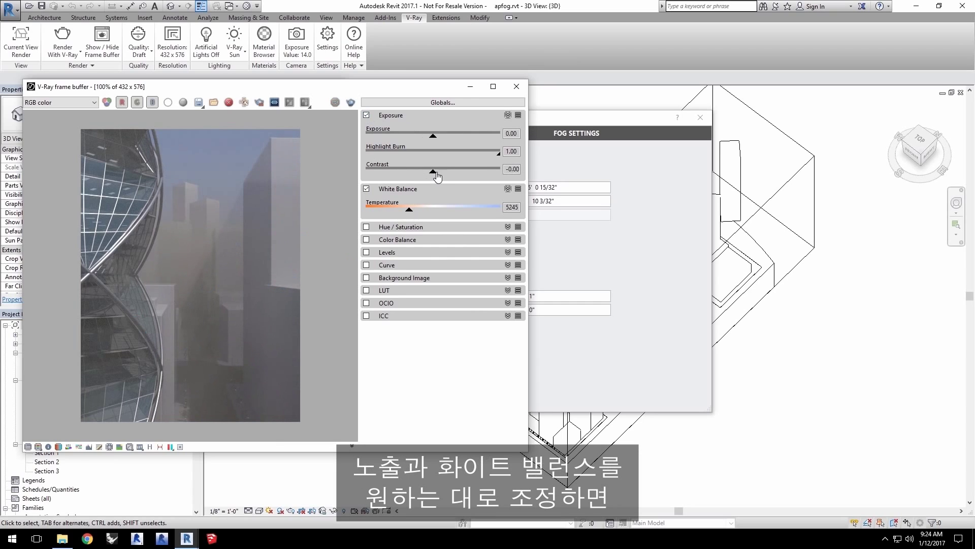
drag(437, 137, 441, 136)
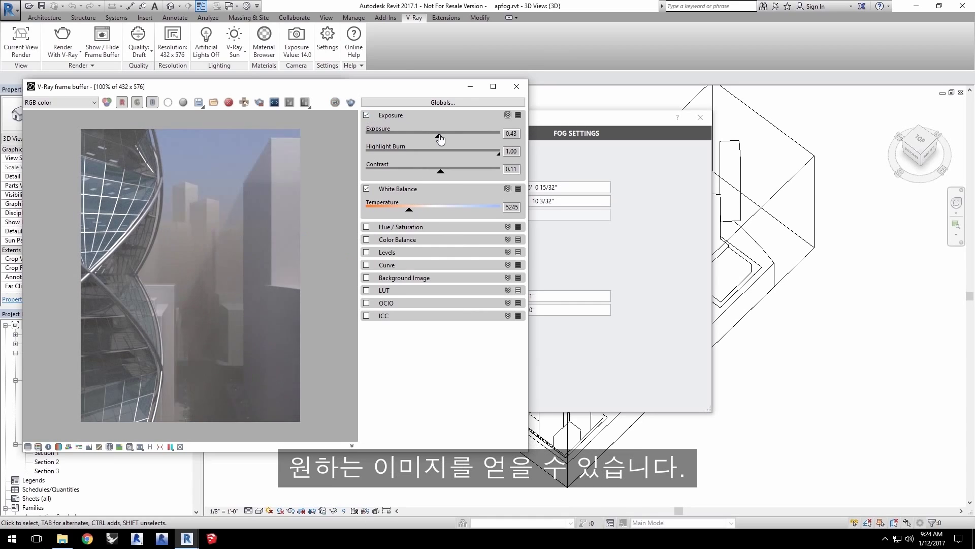
drag(442, 176, 455, 176)
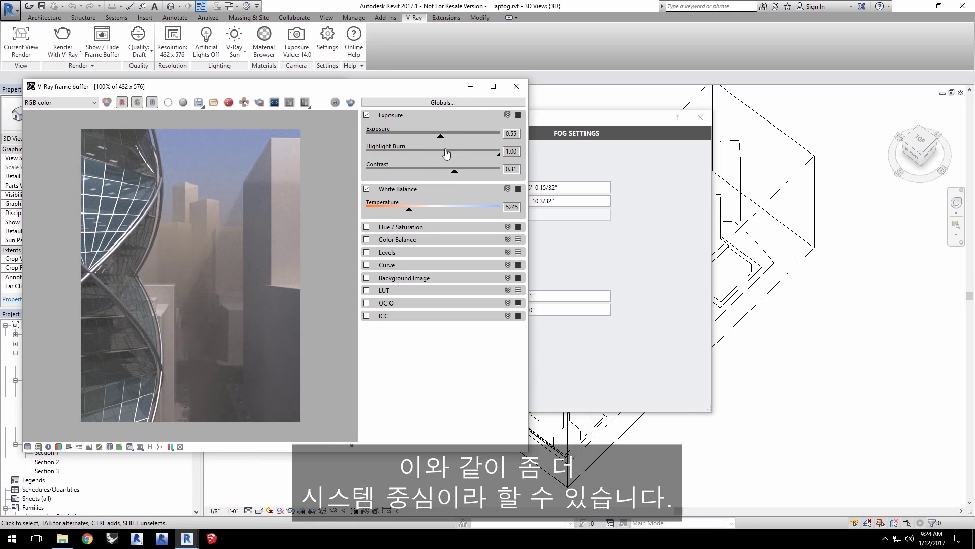
drag(440, 141, 445, 142)
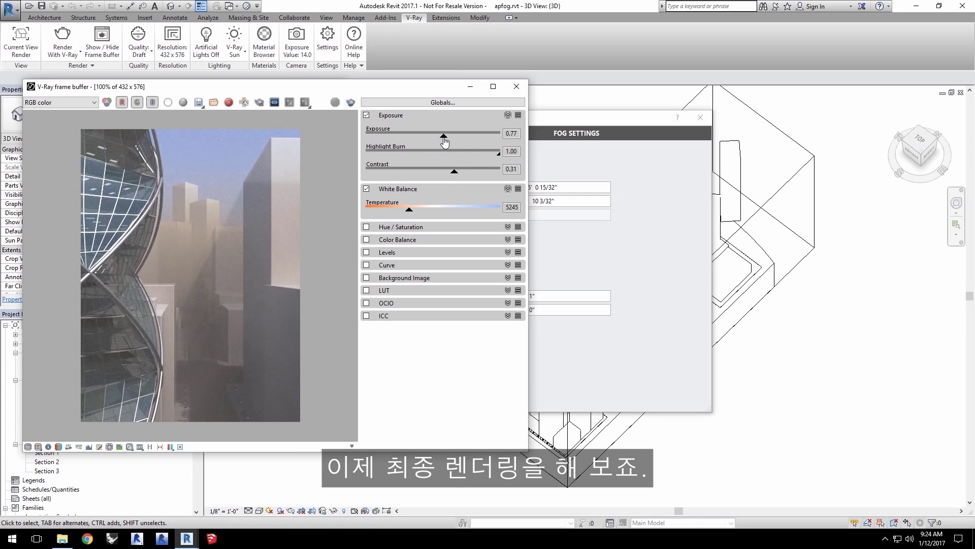
Nudge contrast to 0.34 and white balance to 4928, and set quality to Very High.
drag(455, 176, 456, 176)
click(402, 208)
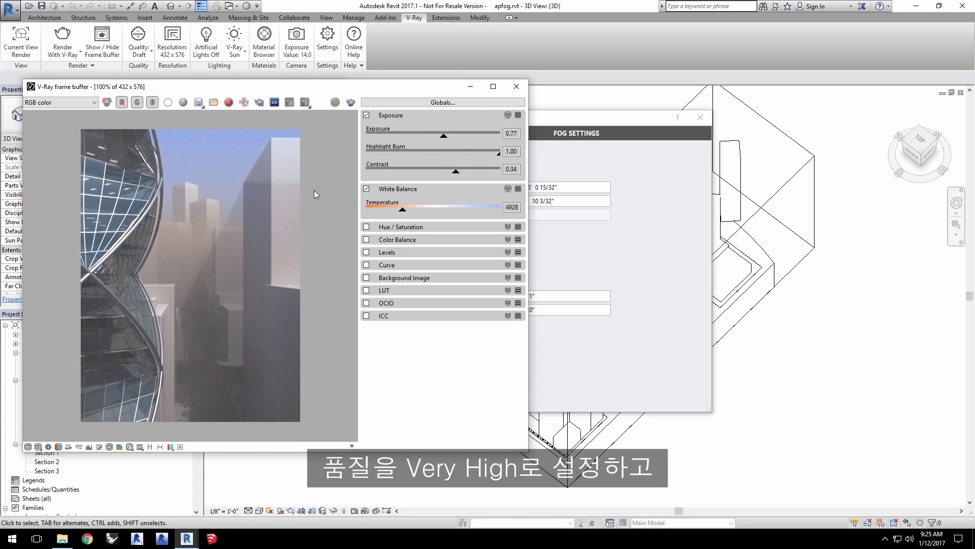
click(139, 57)
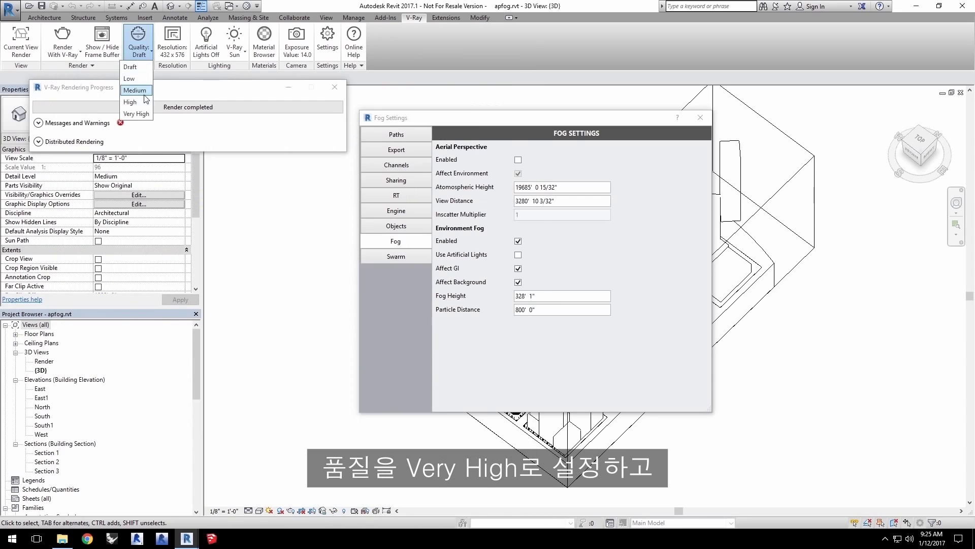
click(145, 113)
Set Printer DPI to 150 for 675 x 900 output and enable Swarm distributed rendering.
click(173, 43)
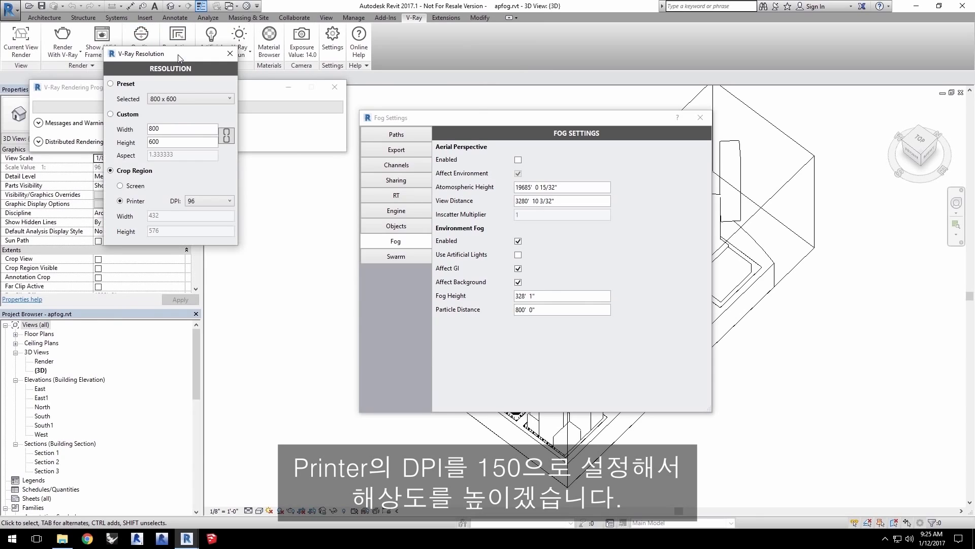
click(199, 199)
click(195, 232)
click(230, 54)
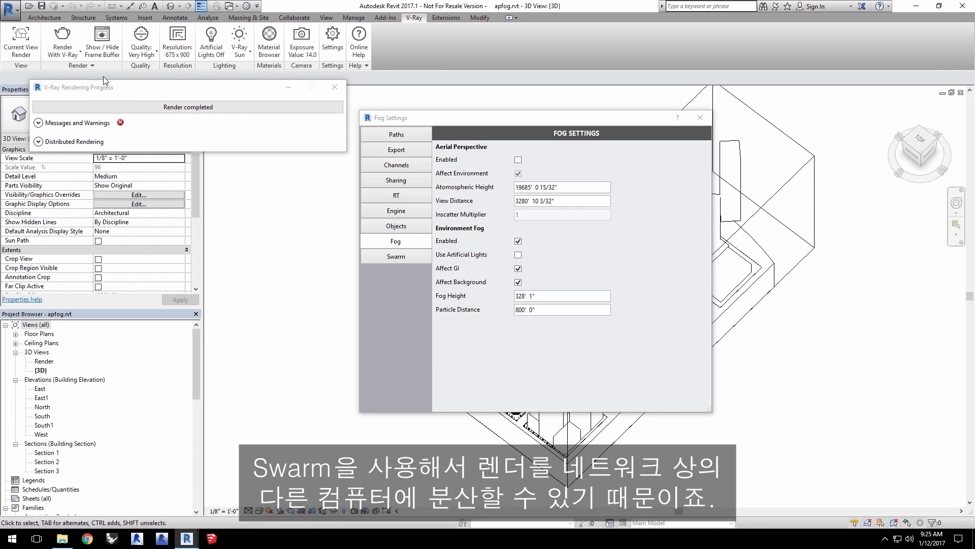
click(92, 65)
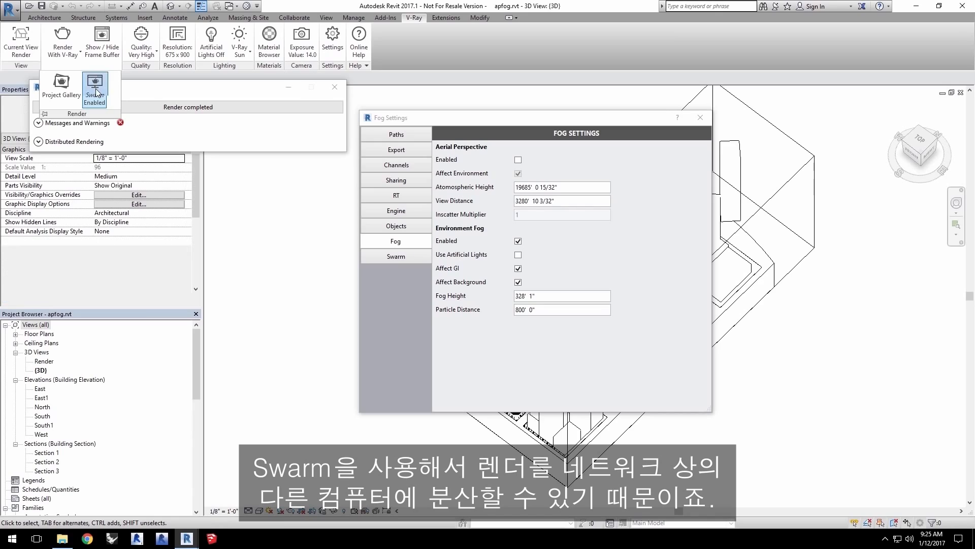
click(96, 92)
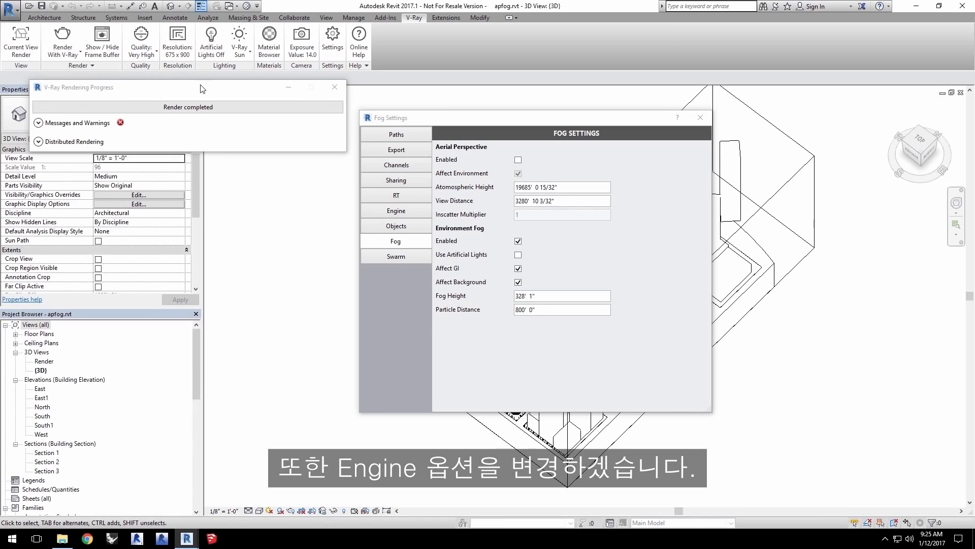
Set the Very High image sampler to Buckets in Engine settings and start the final render.
click(407, 209)
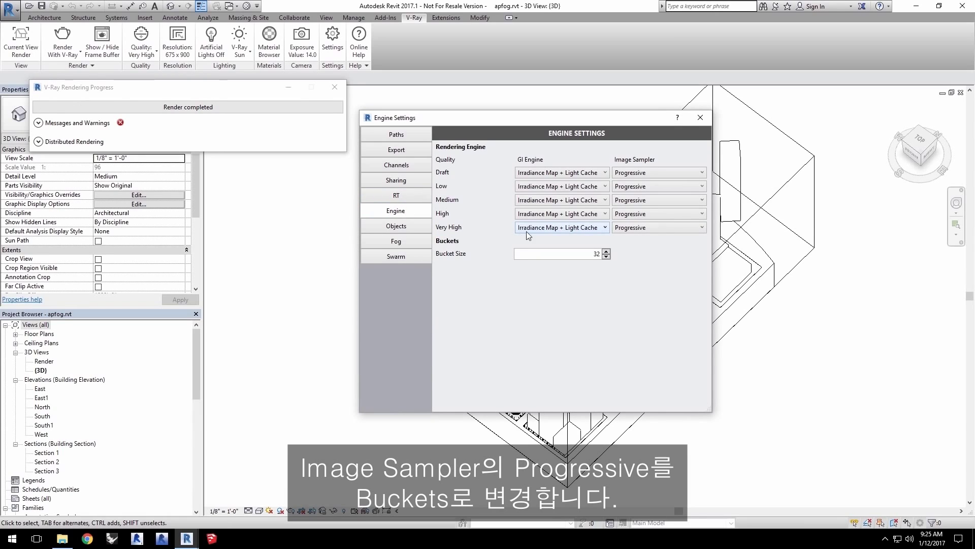
click(662, 230)
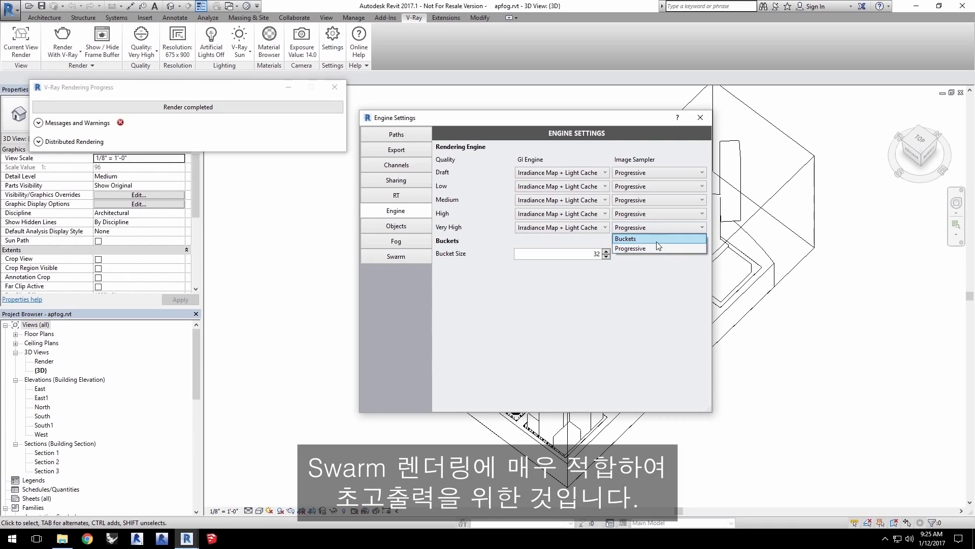
click(657, 241)
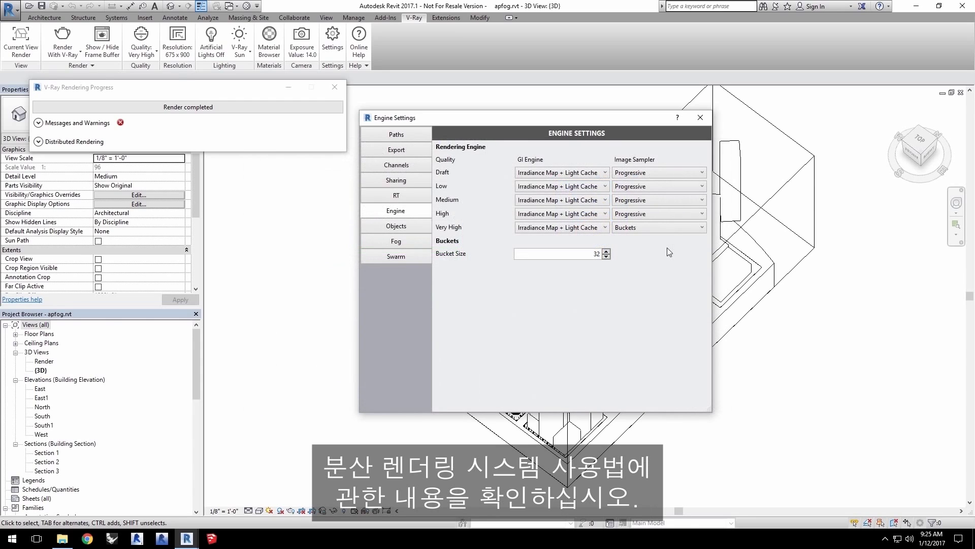
click(63, 36)
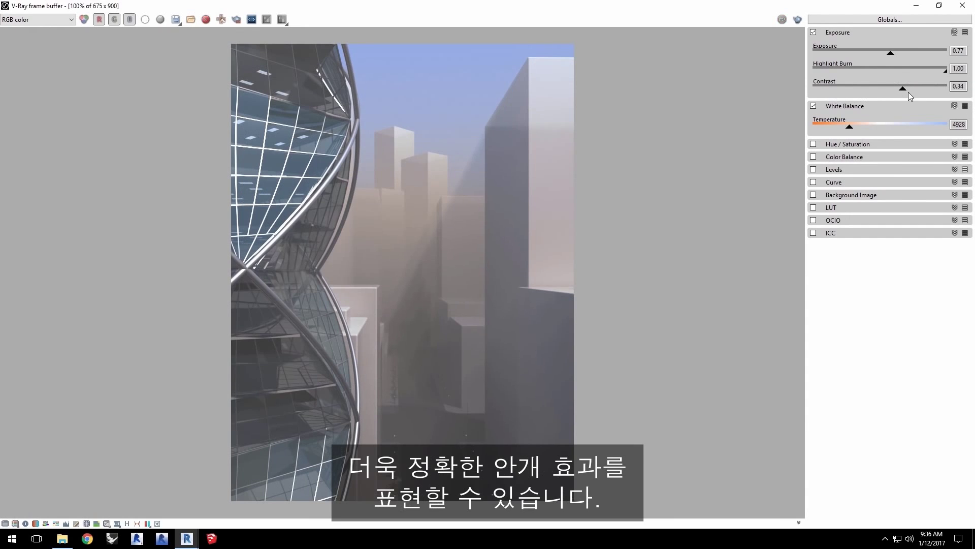
Raise the final render's contrast to 0.46 and lower white balance temperature to 4691.
drag(903, 89, 912, 93)
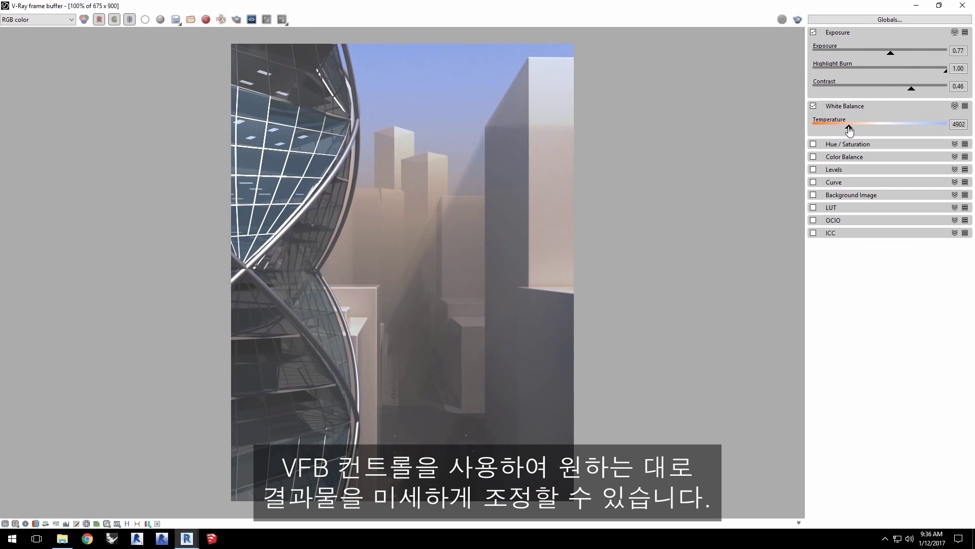
drag(849, 127, 846, 127)
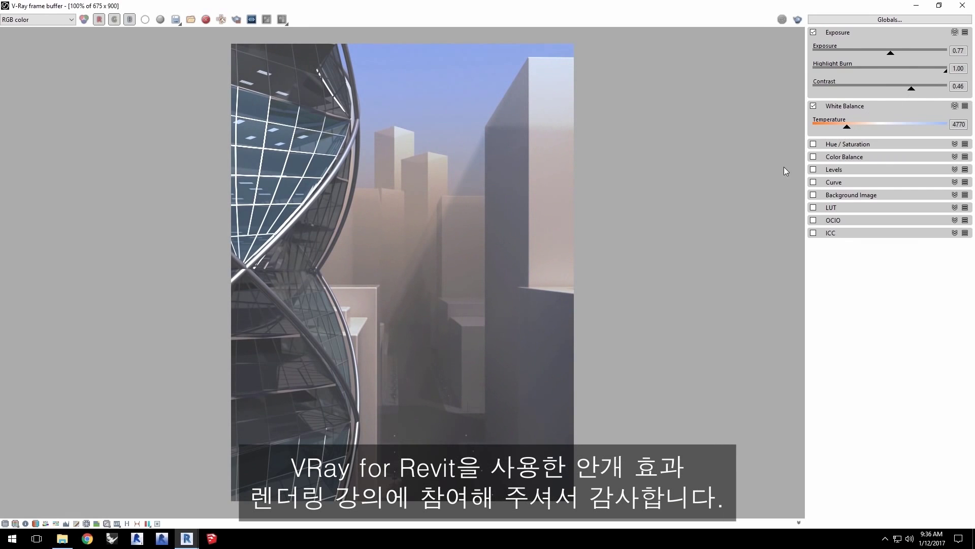
drag(846, 128, 846, 130)
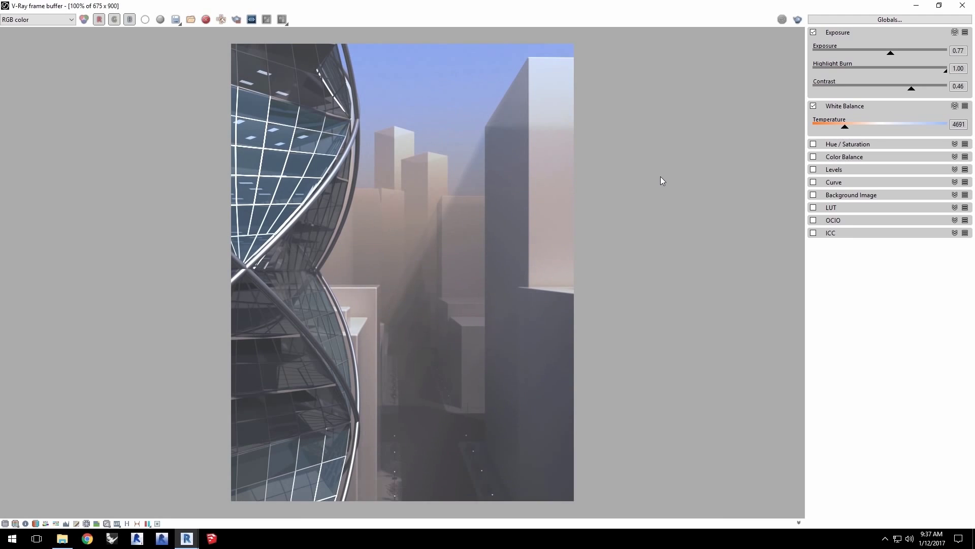